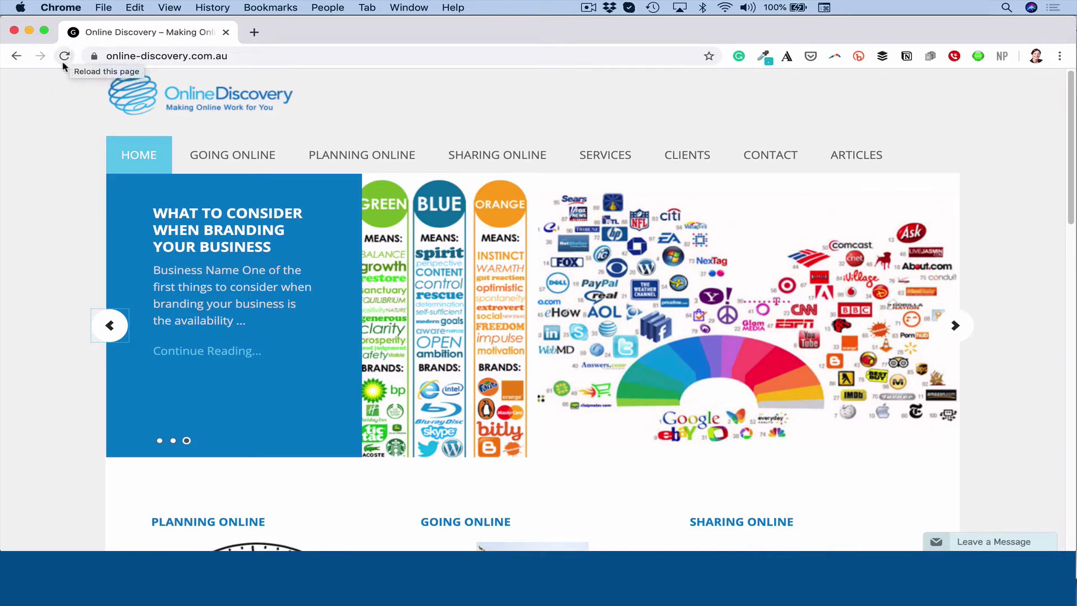
# - Reload the Online Discovery home page and show the third slide of its carousel
pyautogui.click(64, 56)
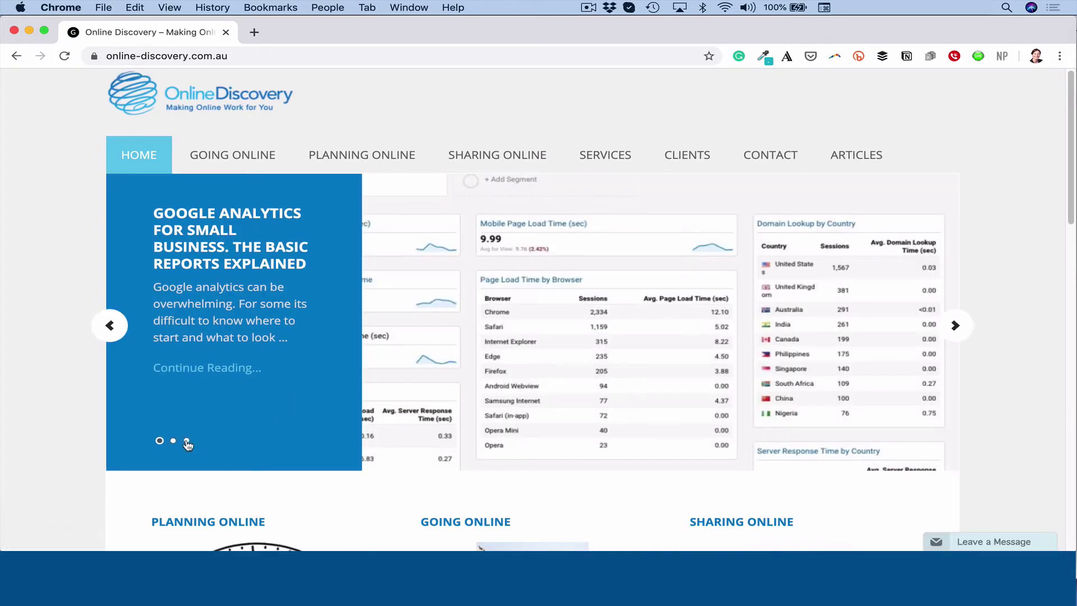
pyautogui.click(186, 441)
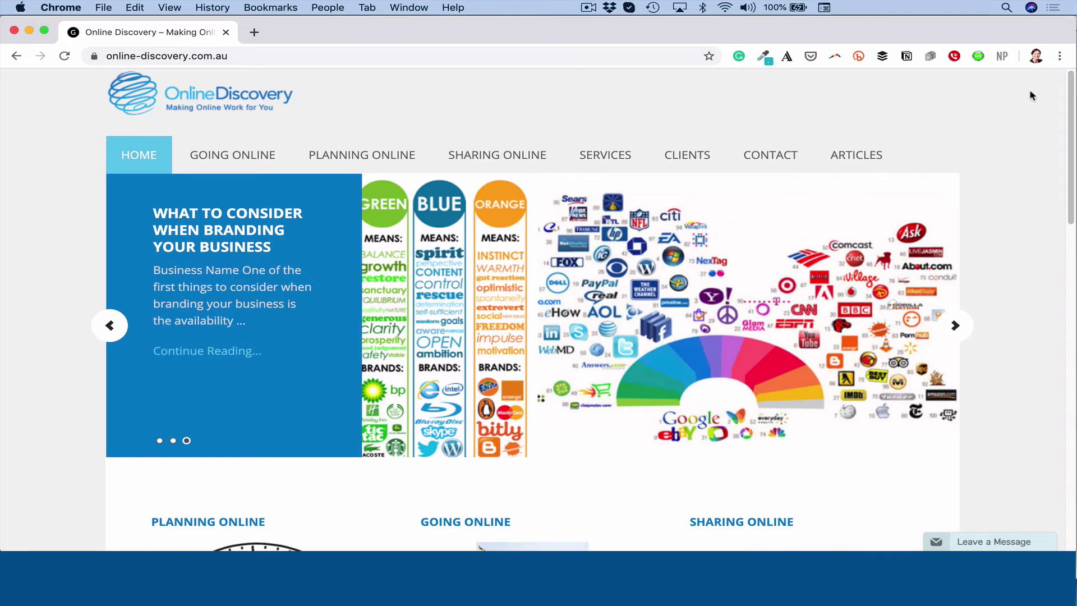
# - Open the advanced options for clearing browsing data and set the time range to All time
pyautogui.click(1060, 57)
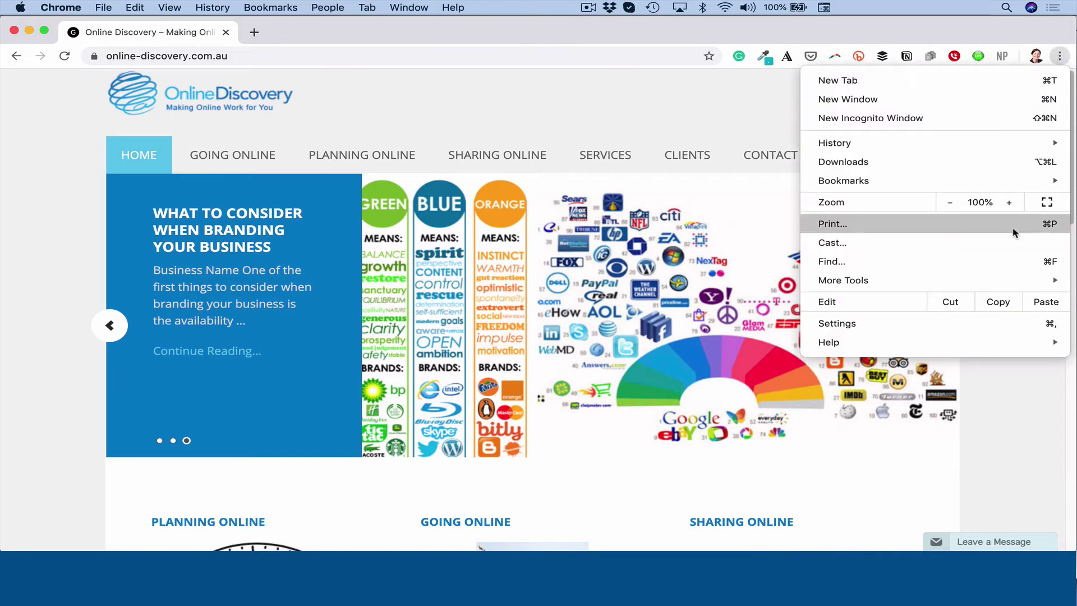
pyautogui.moveTo(1013, 277)
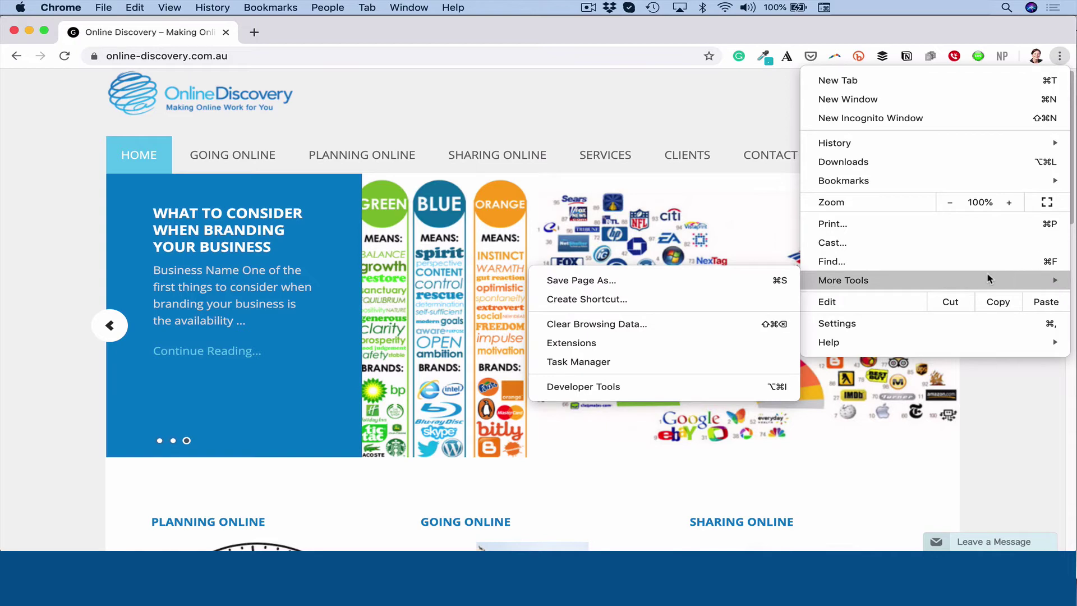
pyautogui.click(657, 330)
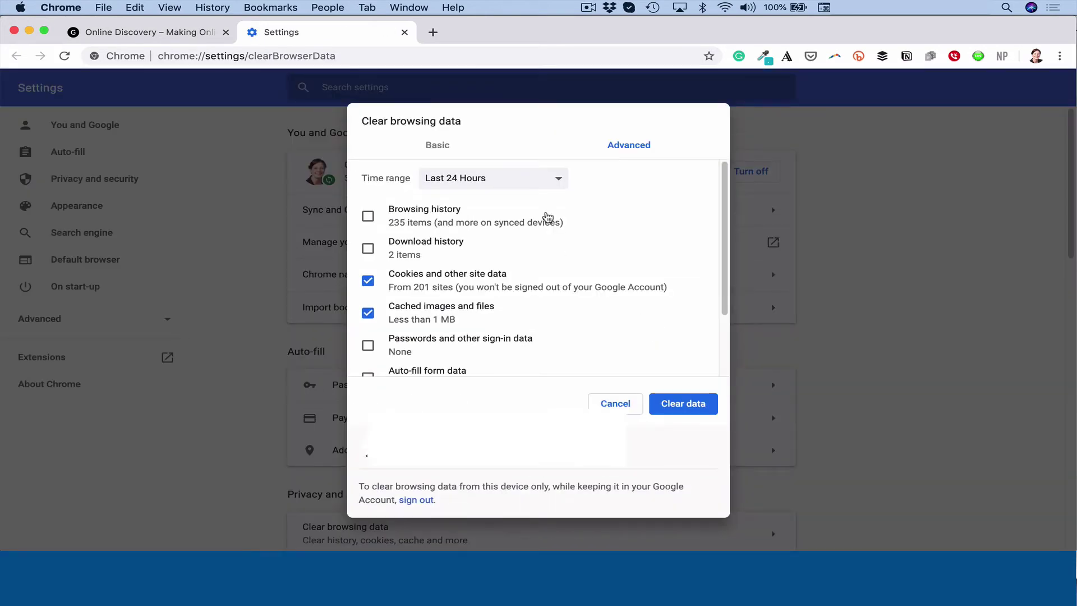
pyautogui.click(559, 182)
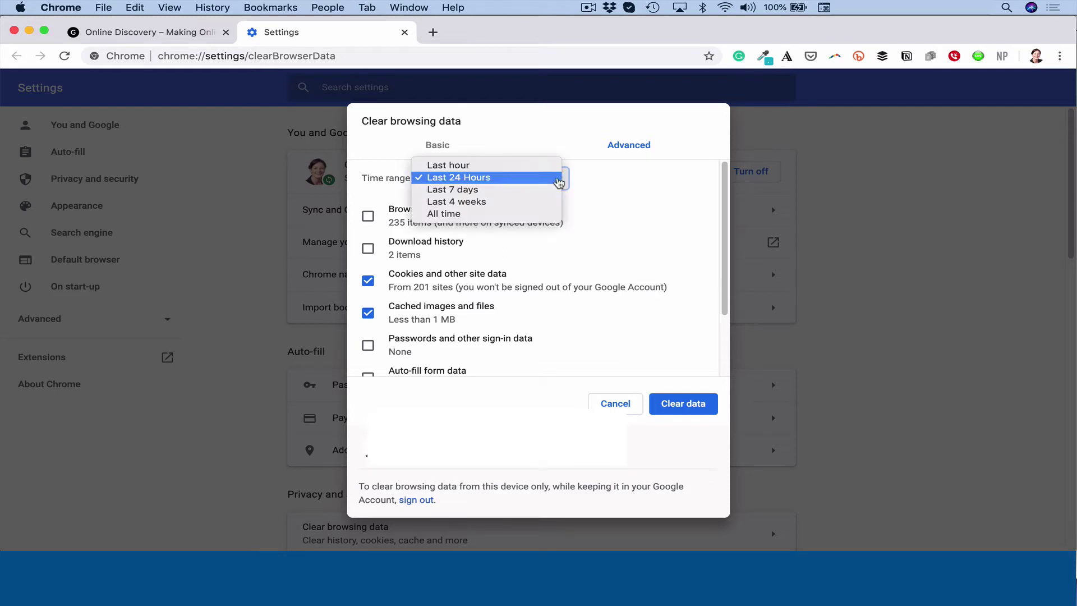
pyautogui.click(543, 216)
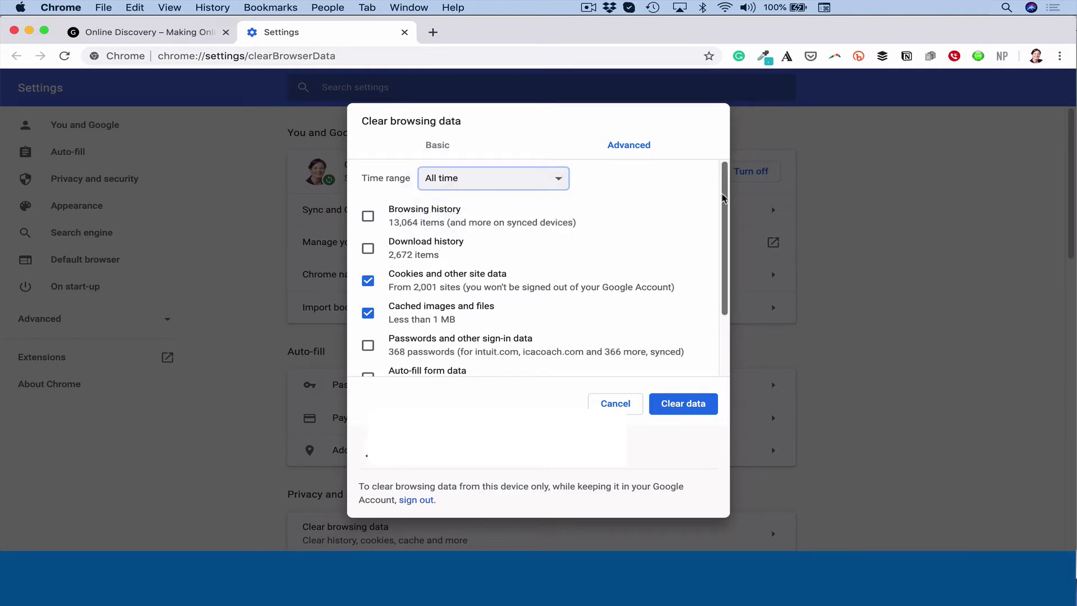
pyautogui.moveTo(723, 197); pyautogui.dragTo(722, 204)
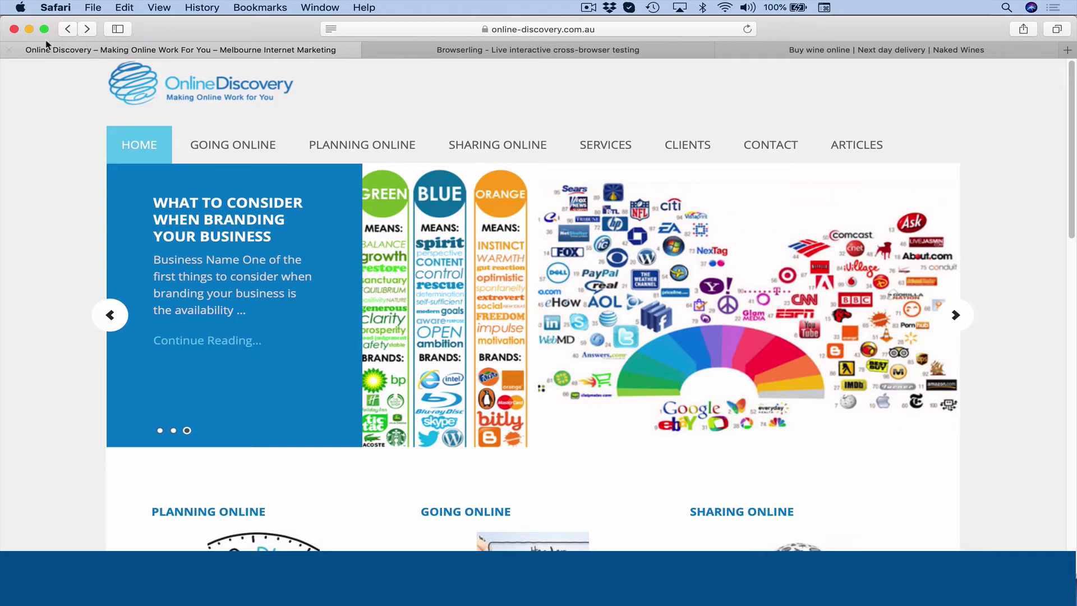
# - Switch to Safari, enable the Develop menu in the advanced preferences, and display that menu's commands
pyautogui.click(53, 8)
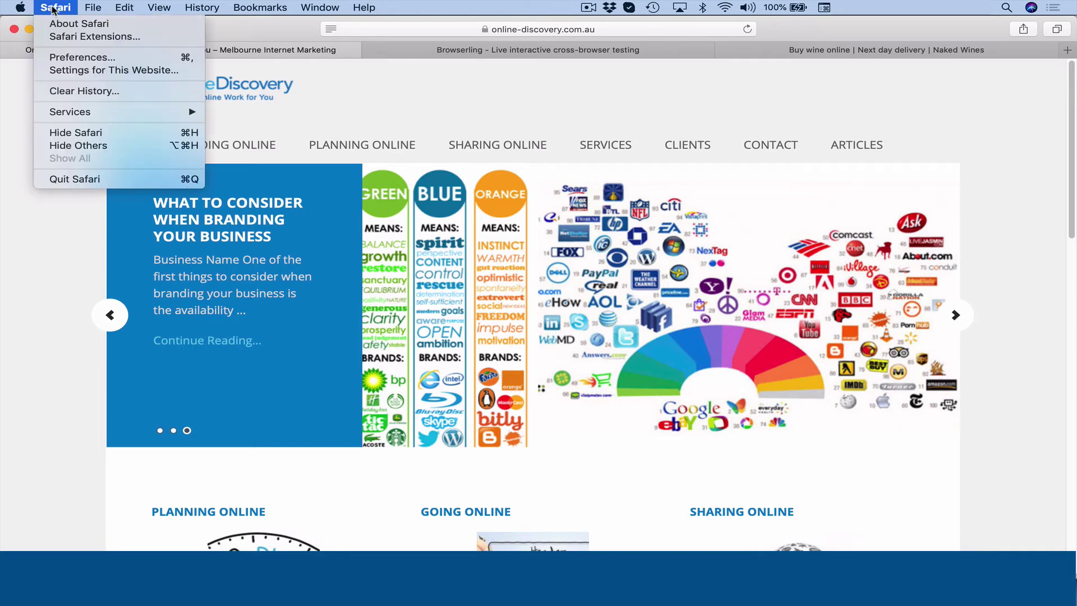
pyautogui.click(65, 58)
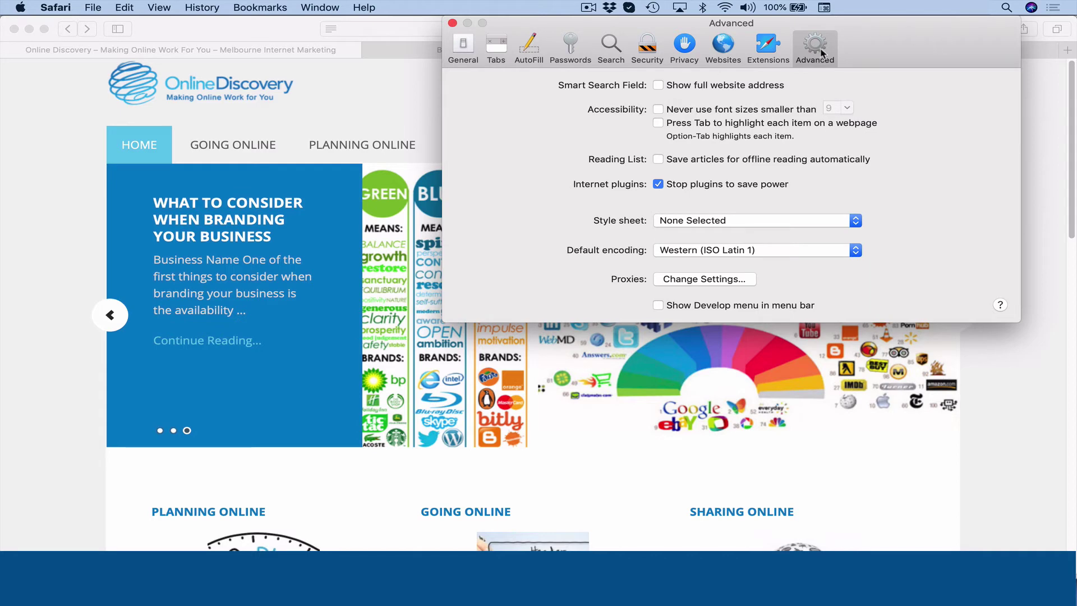
pyautogui.click(463, 45)
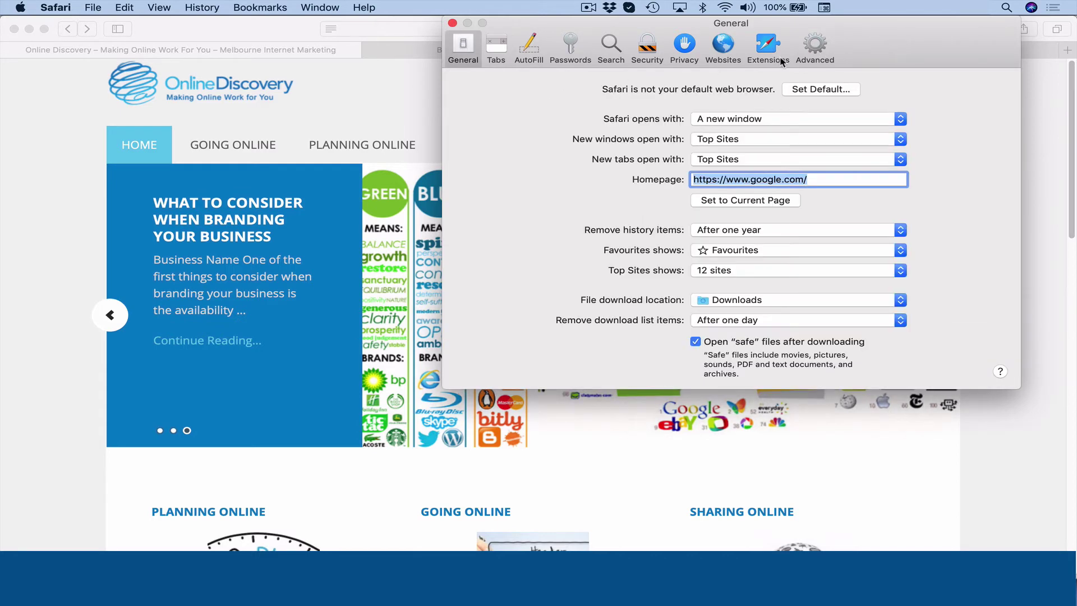
pyautogui.click(813, 46)
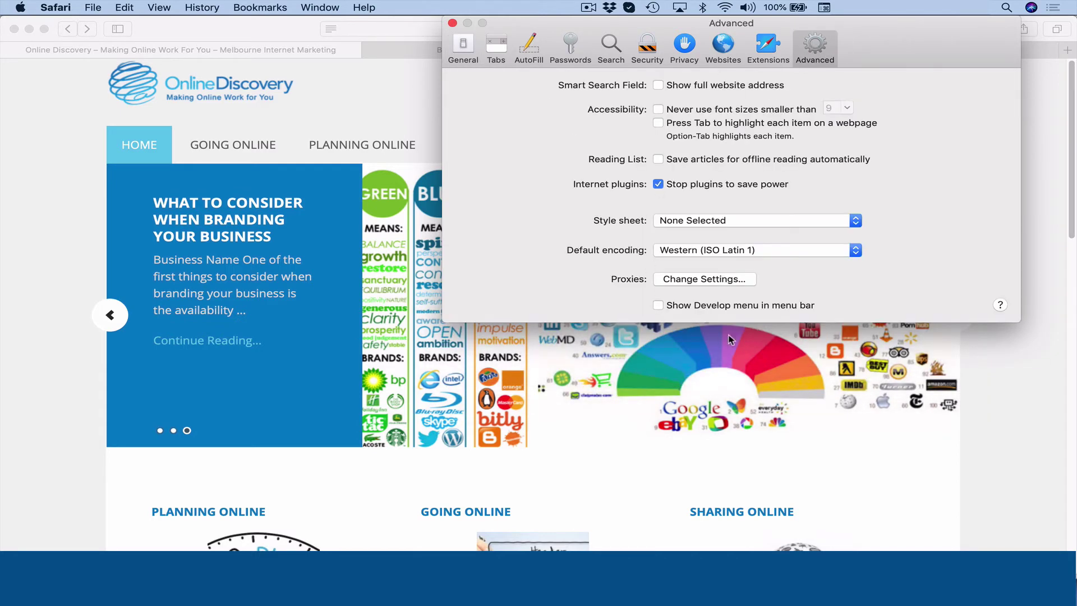
pyautogui.click(699, 308)
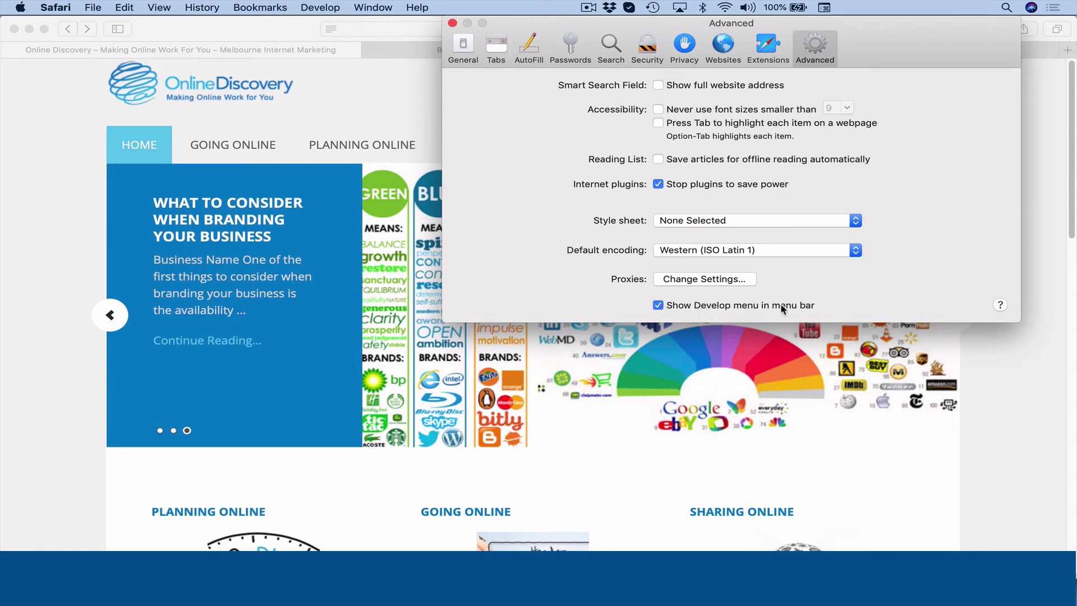
pyautogui.press('super+w')
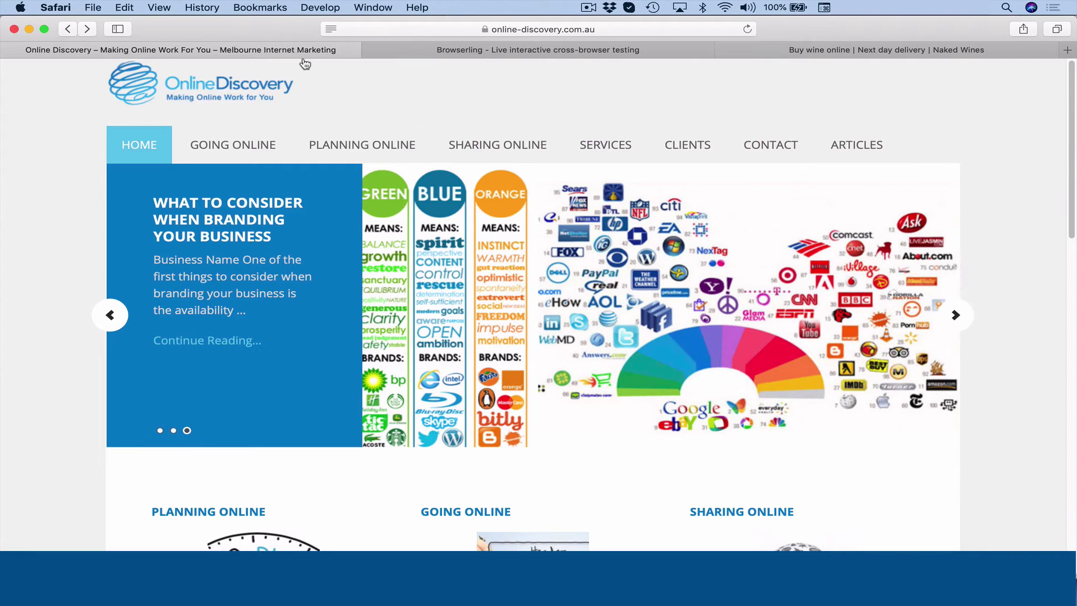
pyautogui.click(319, 8)
# - Disable the Develop menu in Safari's advanced preferences and close the preferences window
pyautogui.click(55, 7)
pyautogui.click(68, 57)
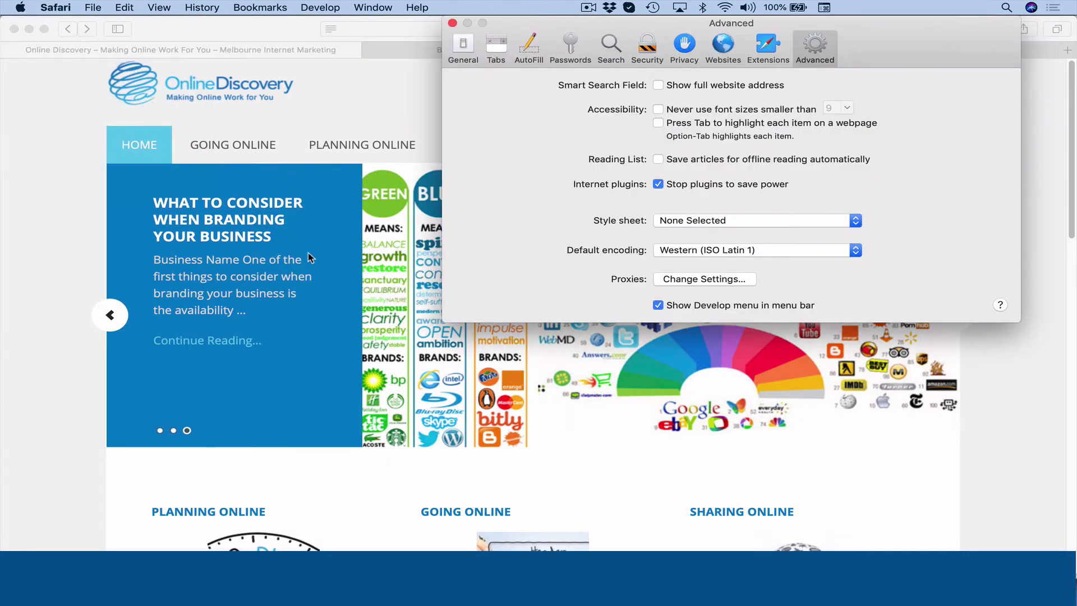
pyautogui.click(659, 306)
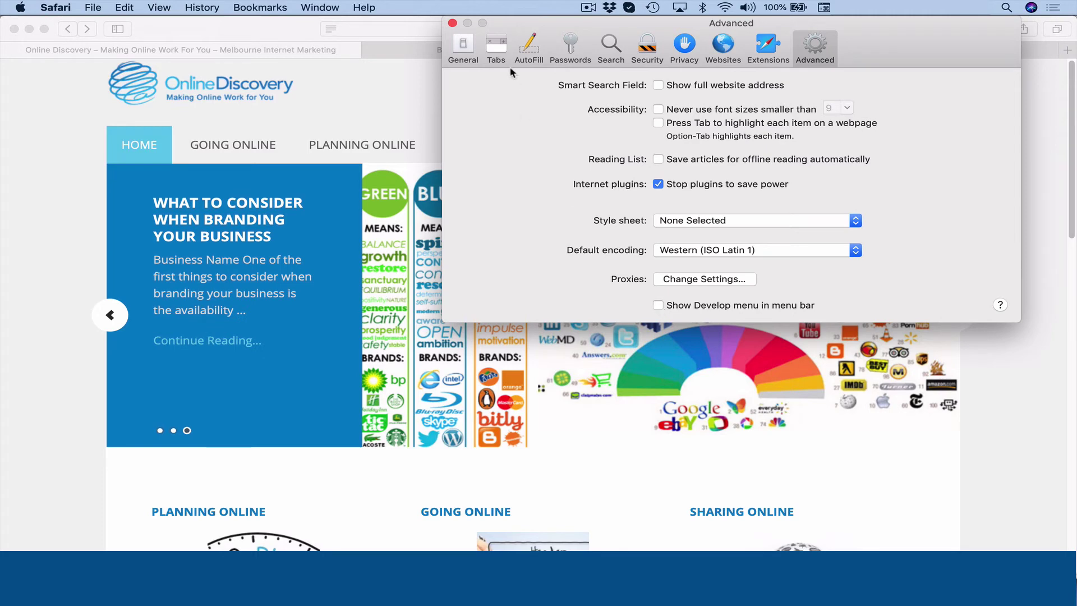
pyautogui.click(452, 23)
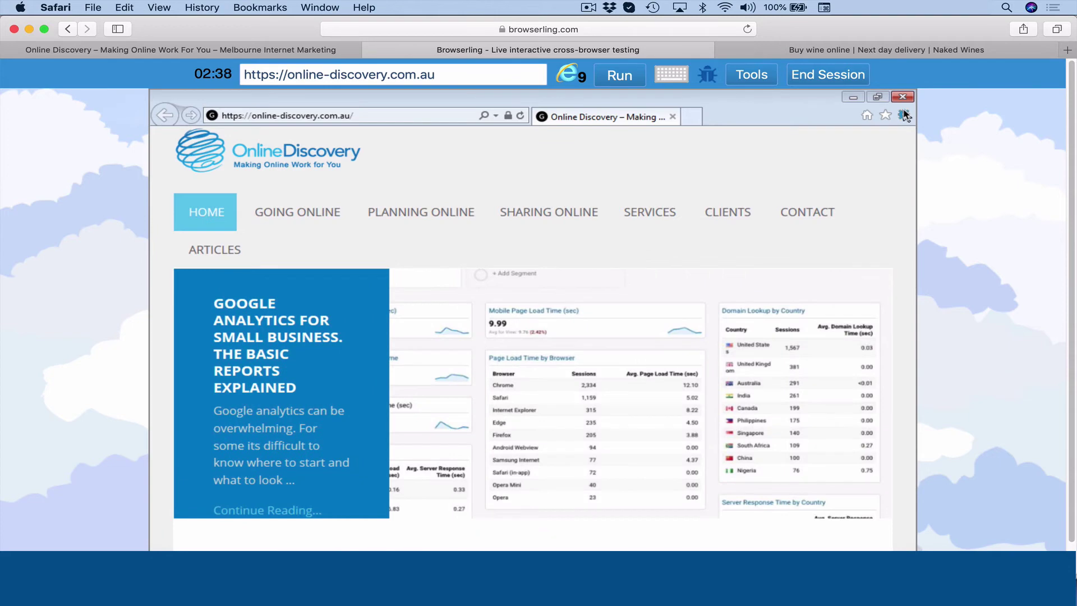
# - In the Browserling Internet Explorer session, open the safety options for deleting the browsing history
pyautogui.click(904, 115)
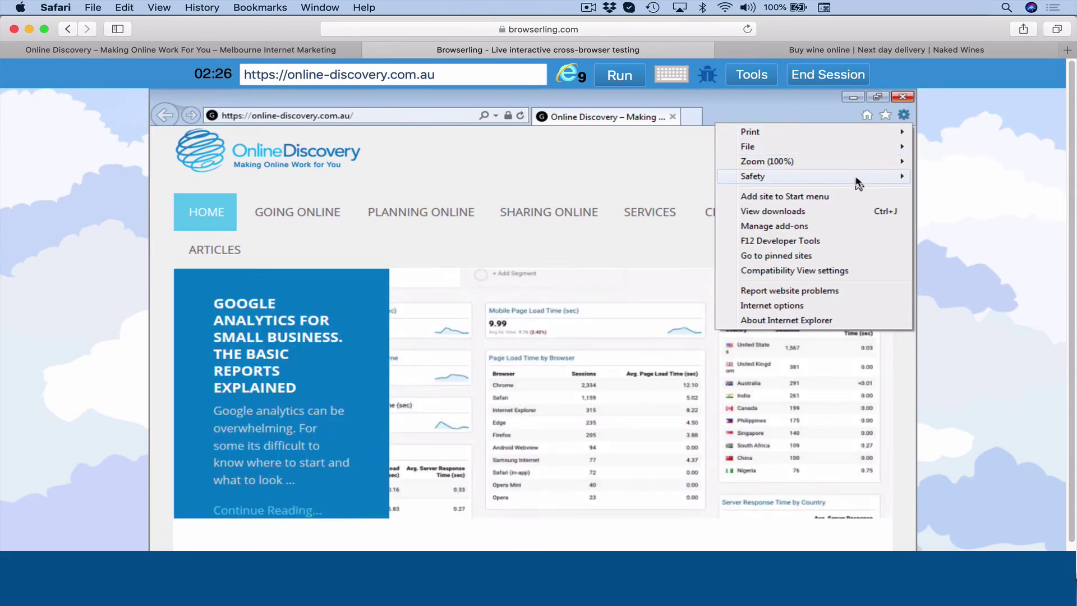
pyautogui.moveTo(858, 181)
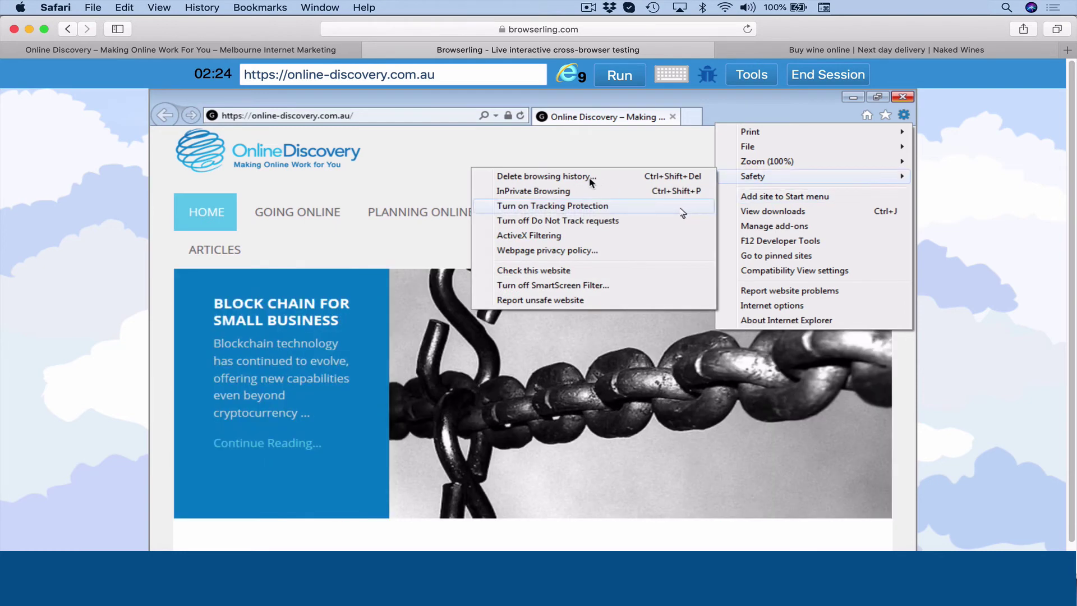
pyautogui.click(578, 177)
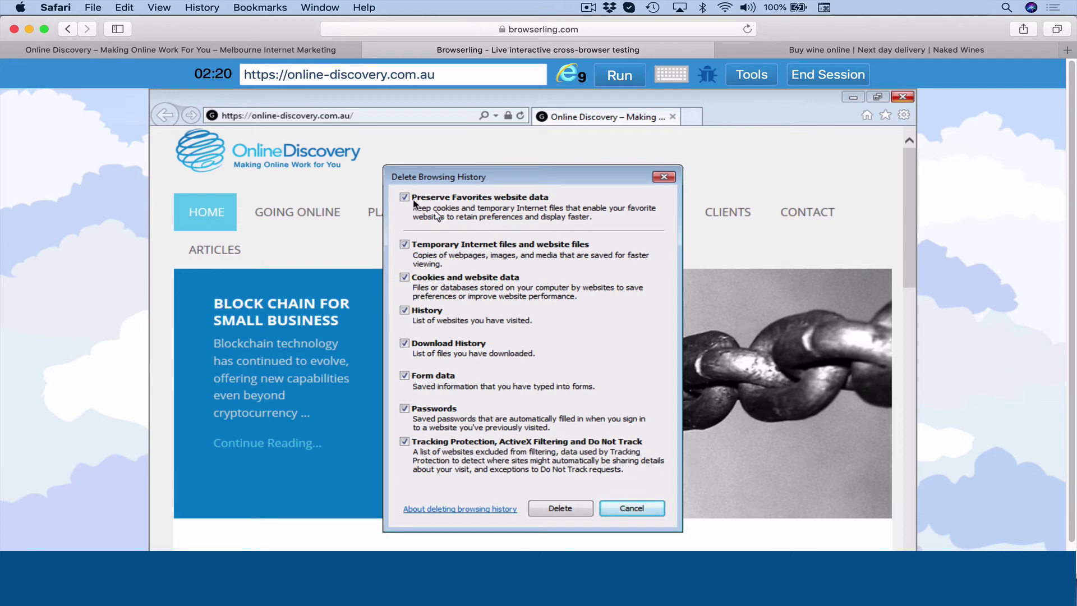
# - Deselect Preserve Favorites website data, Form data, Passwords, Download History, and Tracking Protection, ActiveX Filtering and Do Not Track for the browsing history deletion
pyautogui.click(404, 198)
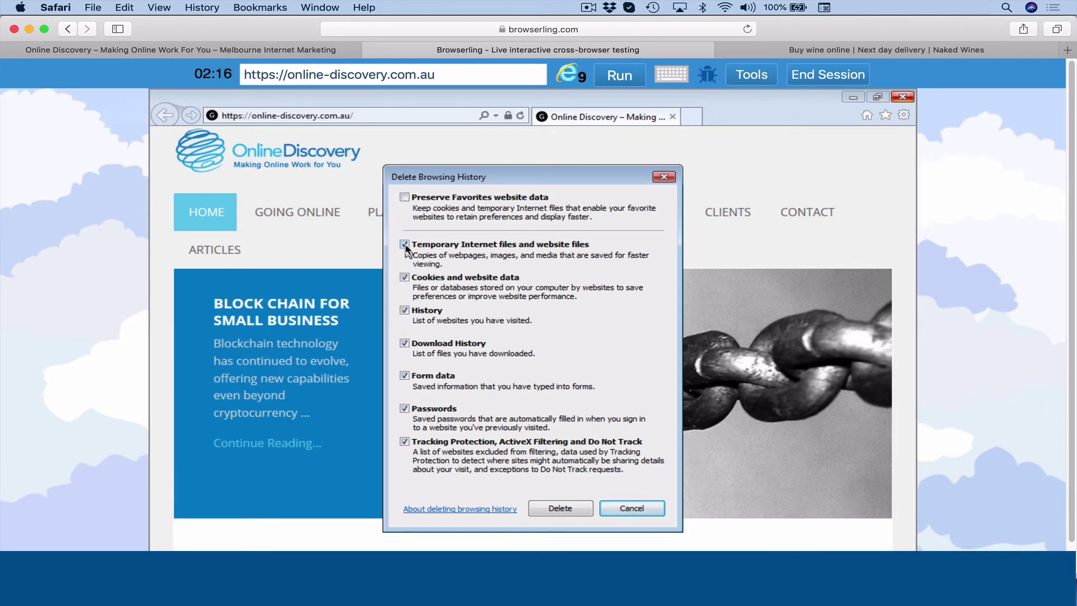
pyautogui.click(405, 246)
pyautogui.click(404, 311)
pyautogui.click(404, 375)
pyautogui.click(405, 408)
pyautogui.click(405, 441)
pyautogui.click(404, 343)
pyautogui.click(404, 310)
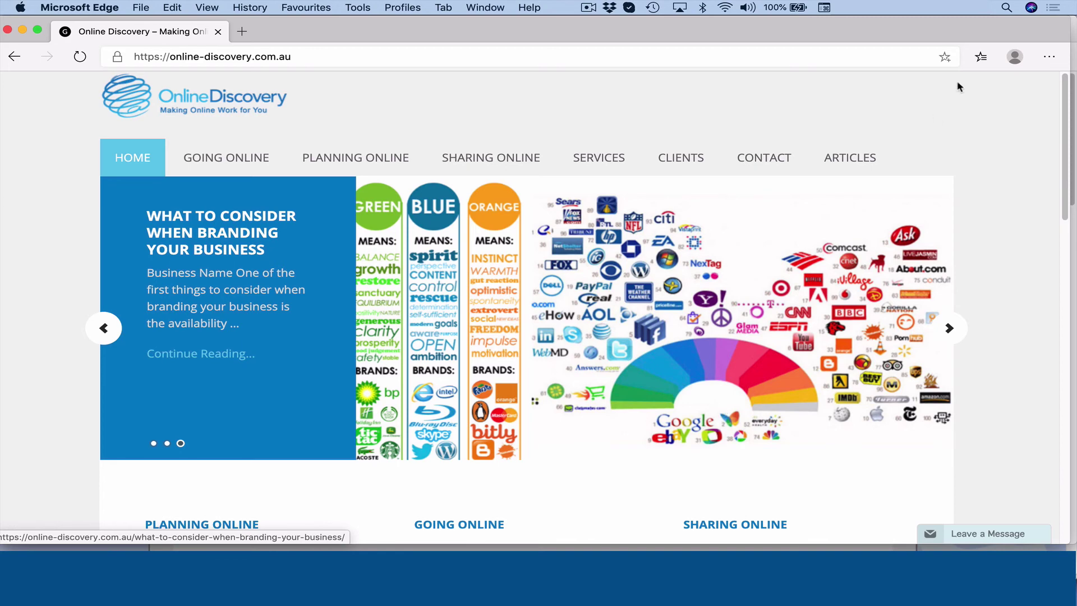
# - Switch to Microsoft Edge, search its settings for "cache", and open the choice of browsing data to clear
pyautogui.click(1049, 58)
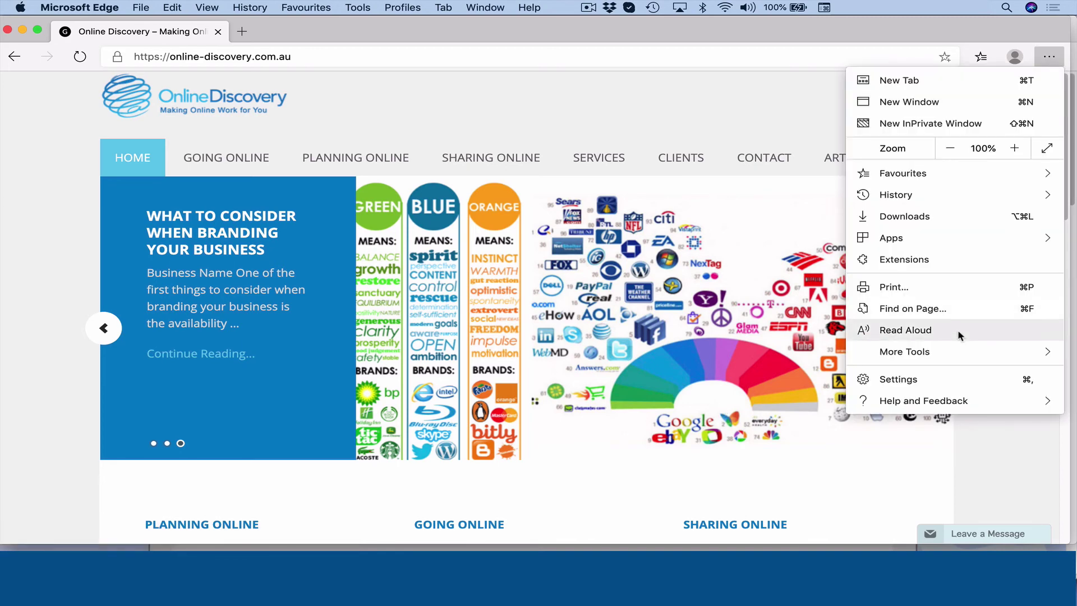
pyautogui.click(951, 378)
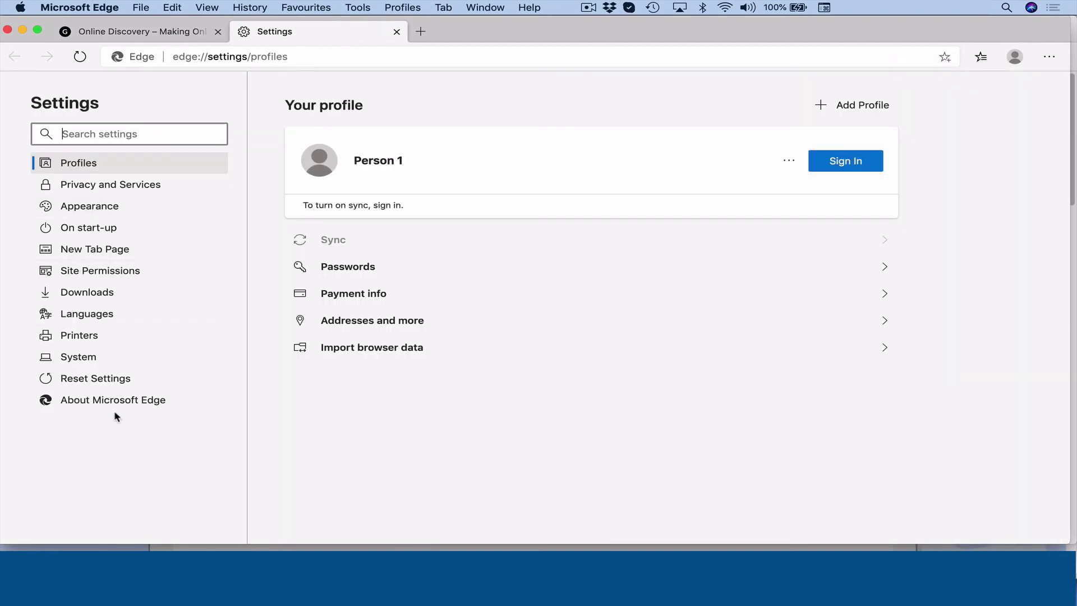
pyautogui.write('cache')
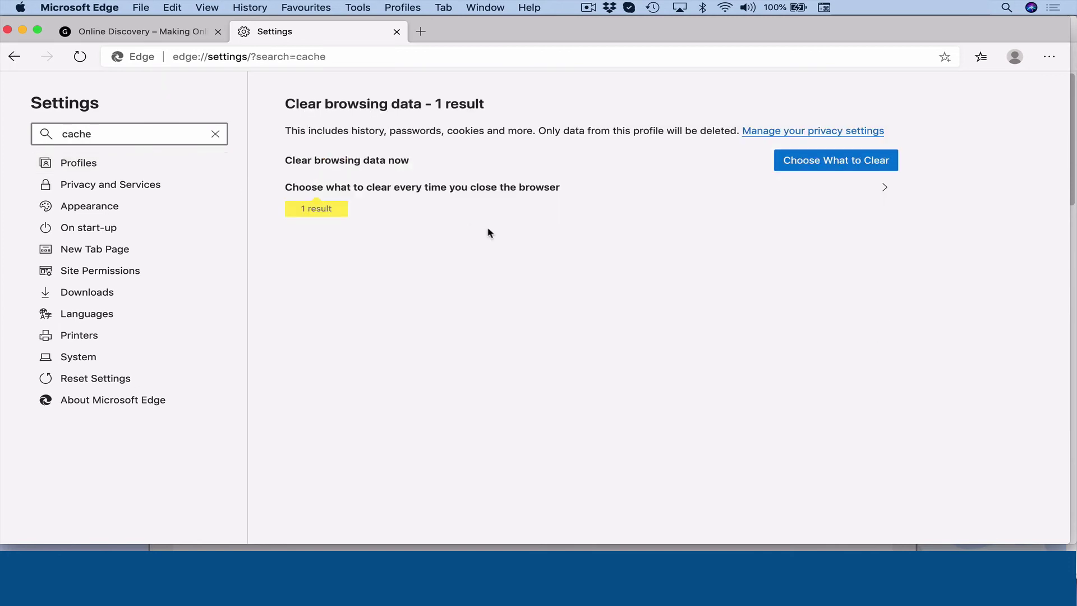
pyautogui.click(480, 224)
pyautogui.click(844, 163)
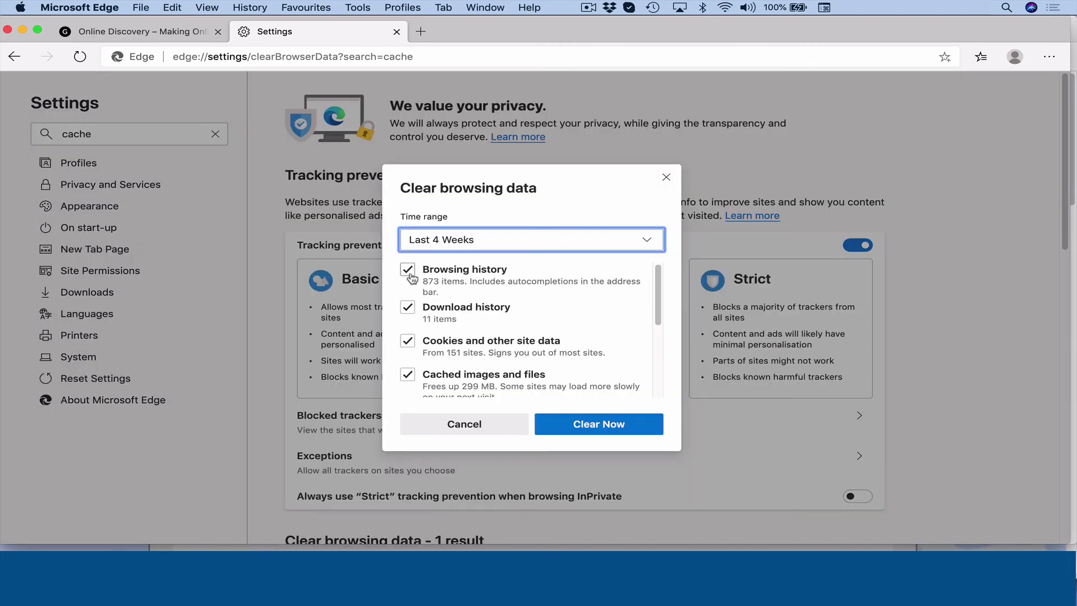
# - Exclude Browsing history and Download history from the data to clear and review the remaining data types
pyautogui.click(408, 307)
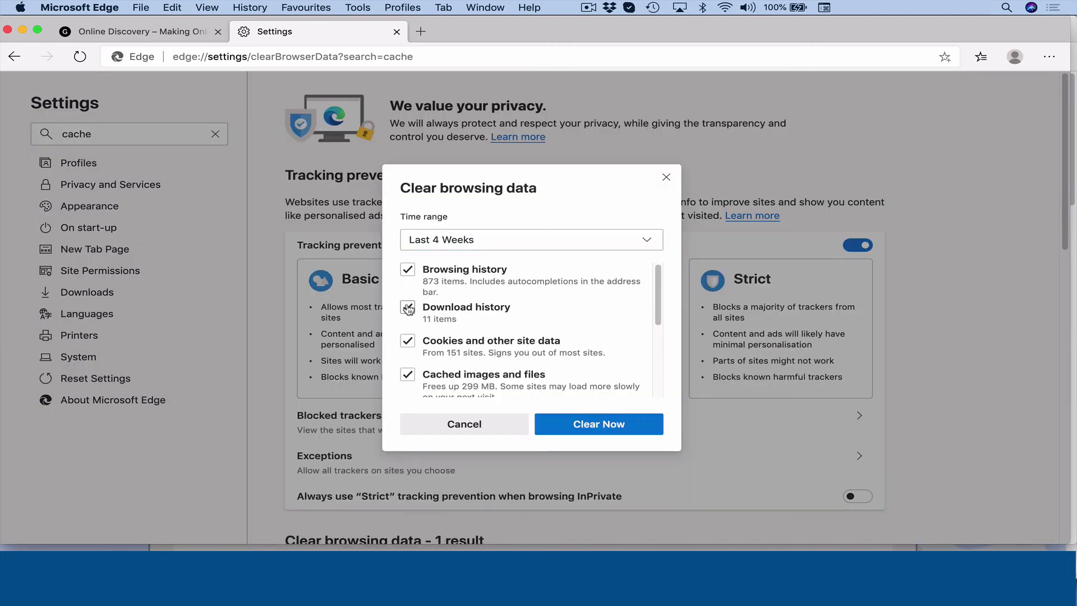
pyautogui.click(408, 271)
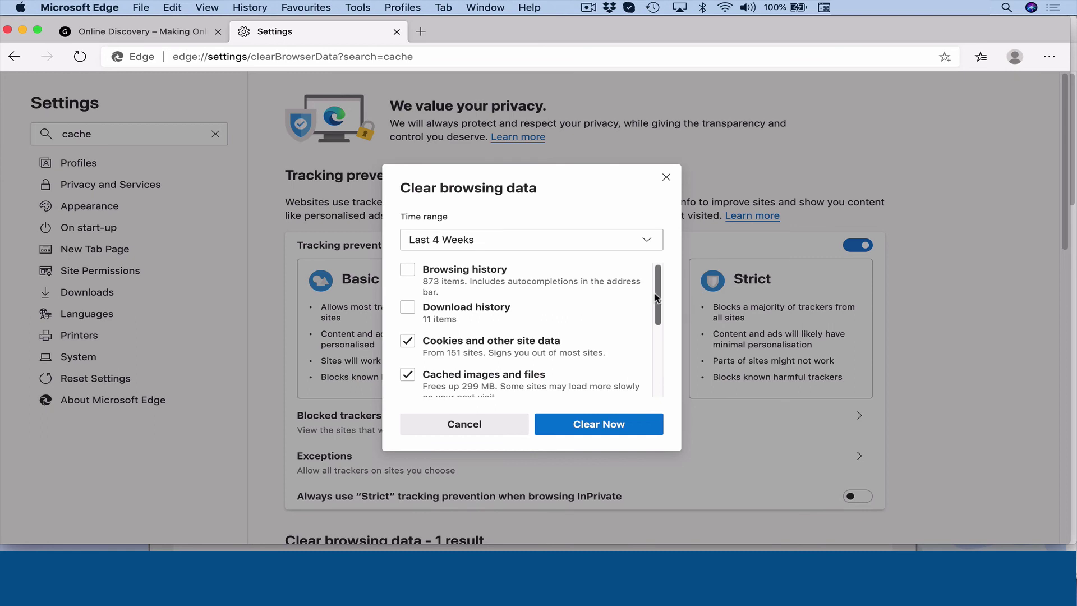
pyautogui.moveTo(654, 298); pyautogui.dragTo(645, 368)
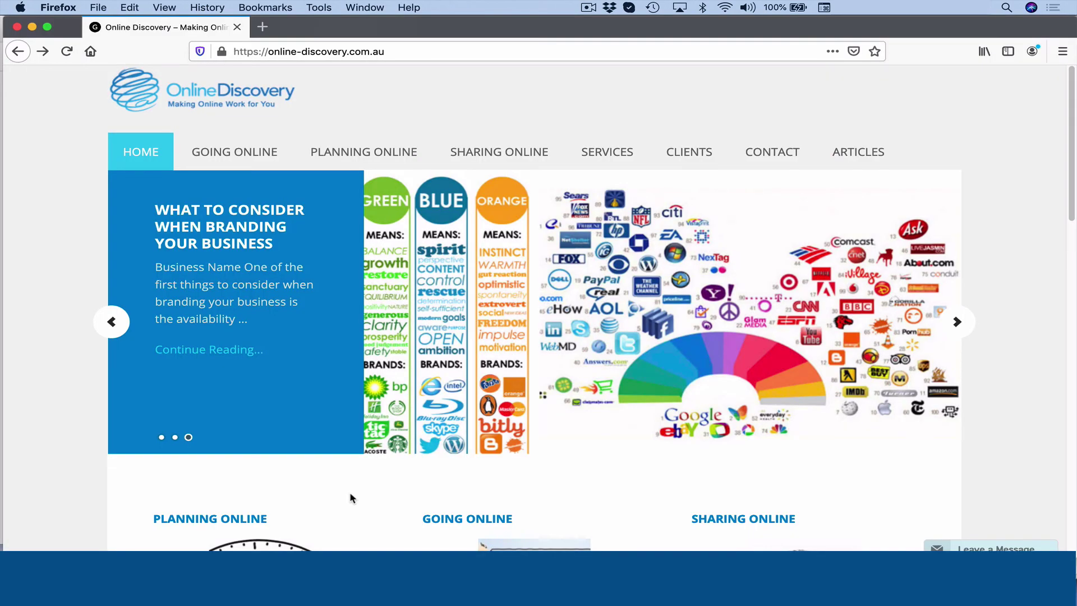
# - Switch to Firefox and open the Clear Recent History options from the library's history section
pyautogui.click(1063, 54)
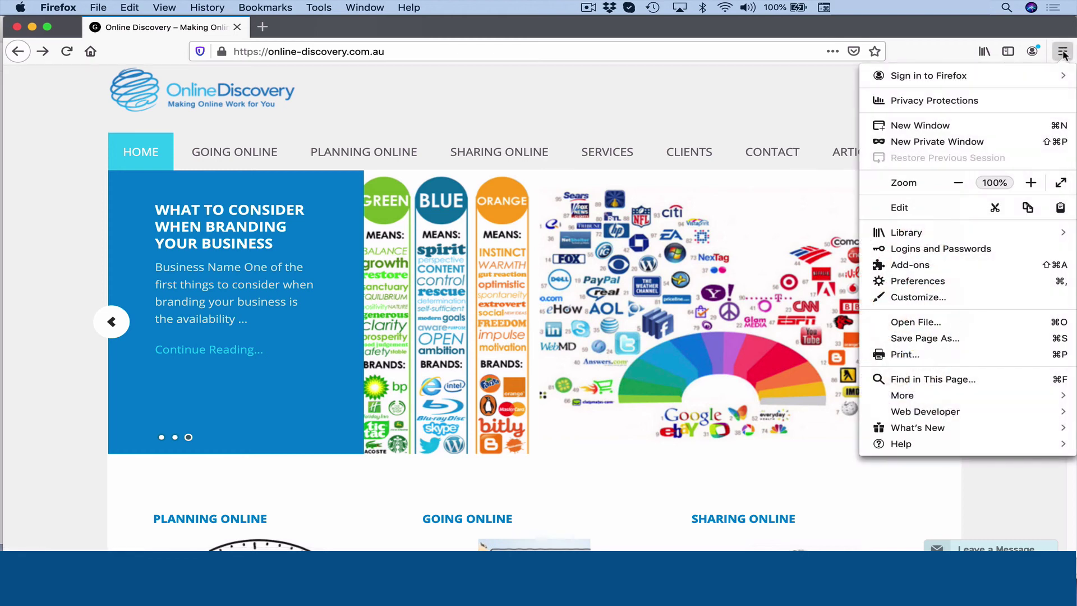
pyautogui.click(1047, 232)
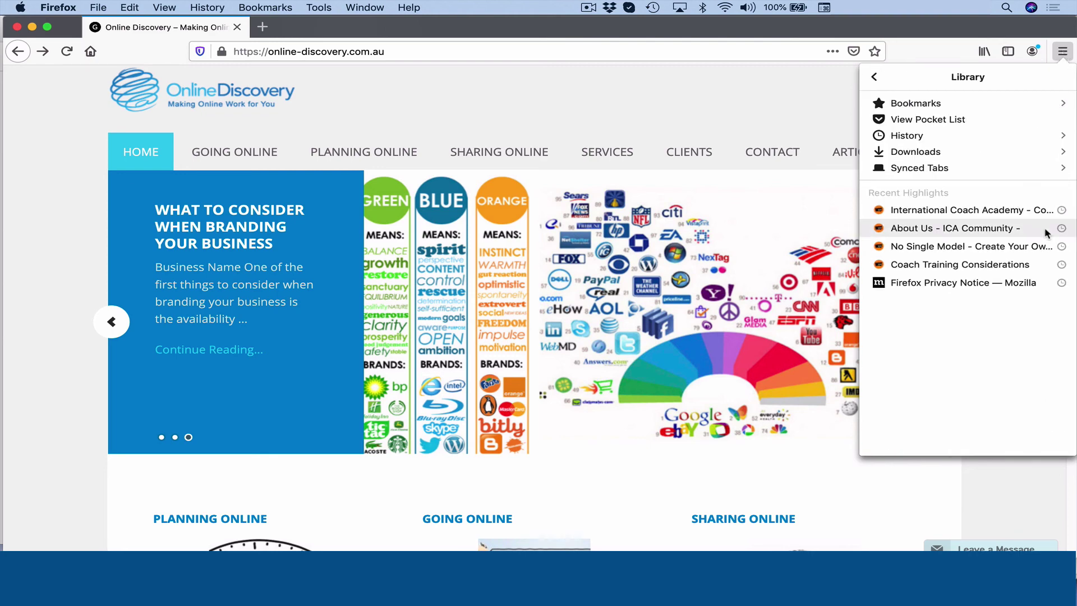
pyautogui.click(1040, 135)
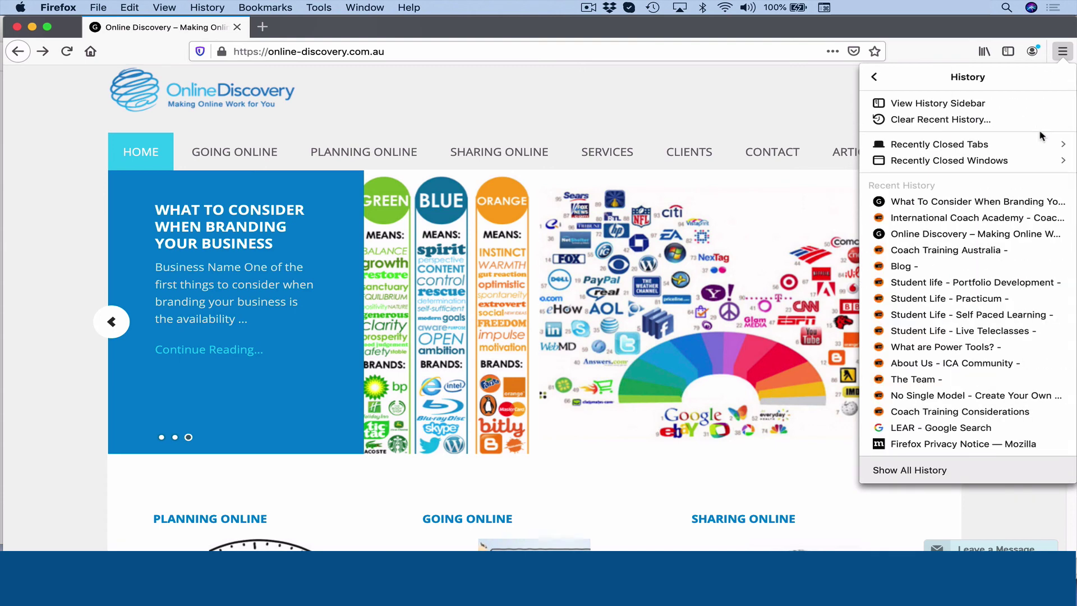
pyautogui.click(968, 121)
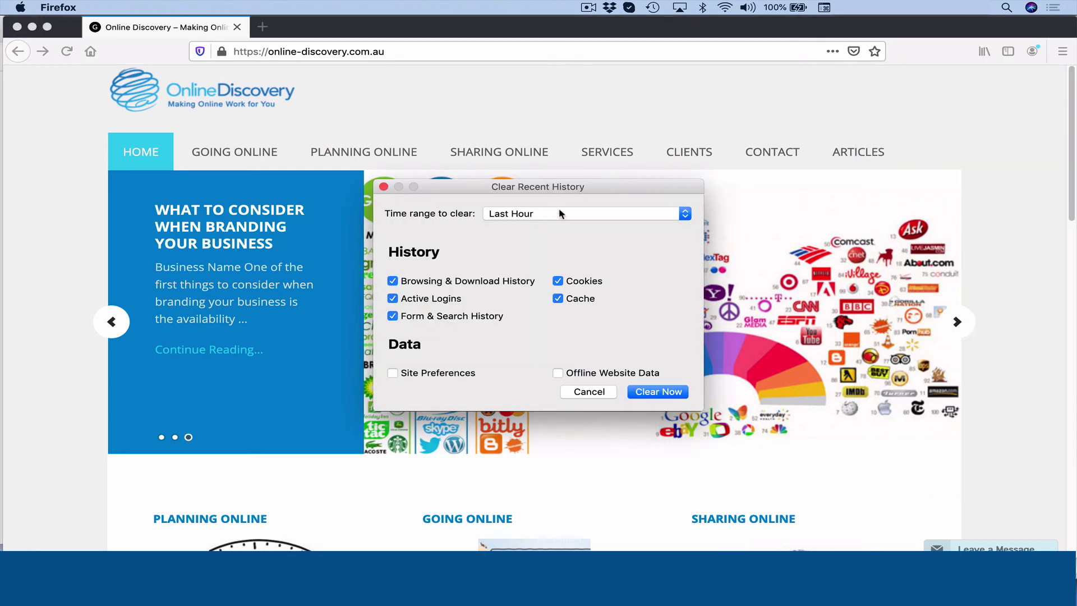
# - Set the time range to Everything, deselect Browsing & Download History, Active Logins and Form & Search History, and dismiss the dialog without clearing
pyautogui.click(574, 216)
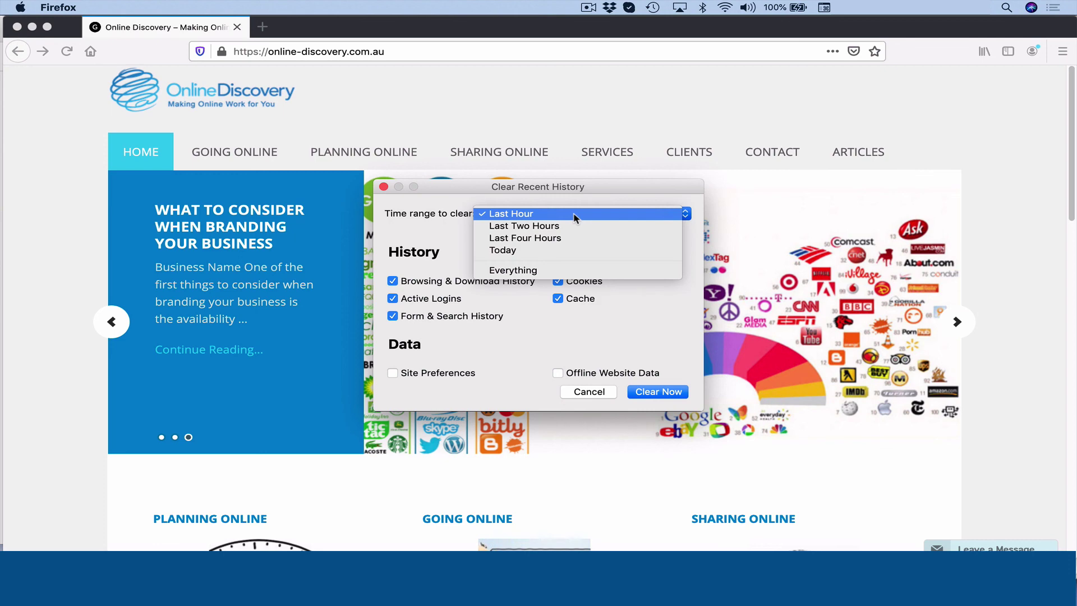
pyautogui.click(554, 272)
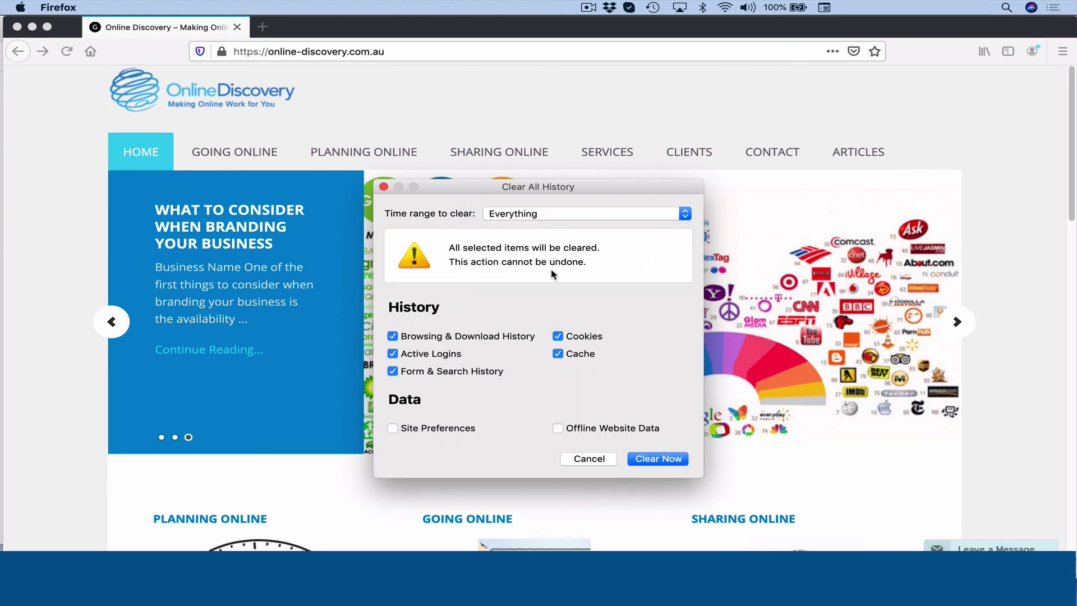
pyautogui.click(487, 338)
pyautogui.click(458, 355)
pyautogui.click(459, 372)
pyautogui.click(383, 187)
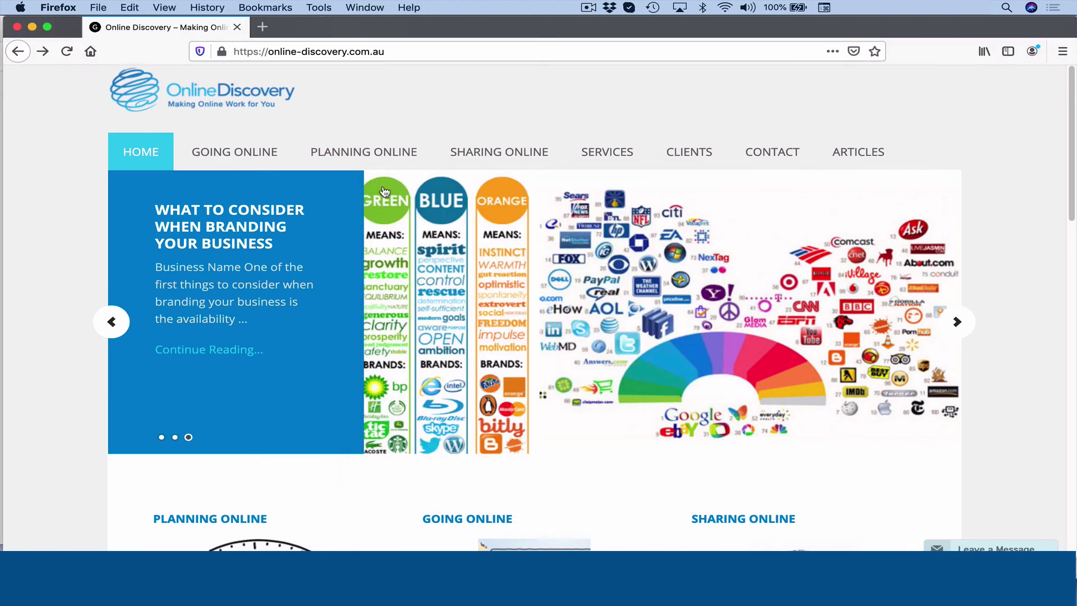